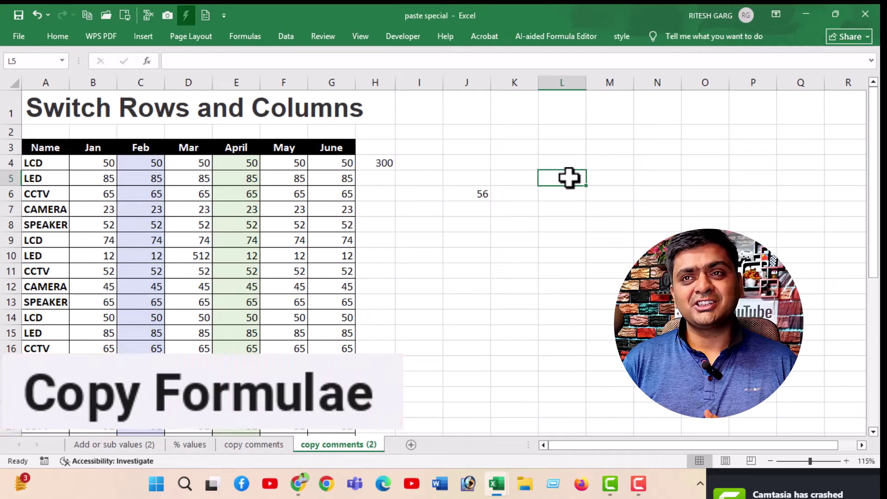
Step: Fill the SUM formula in H4 down column H for all rows of the table
{"action": "left_click", "coordinate": [384, 164]}
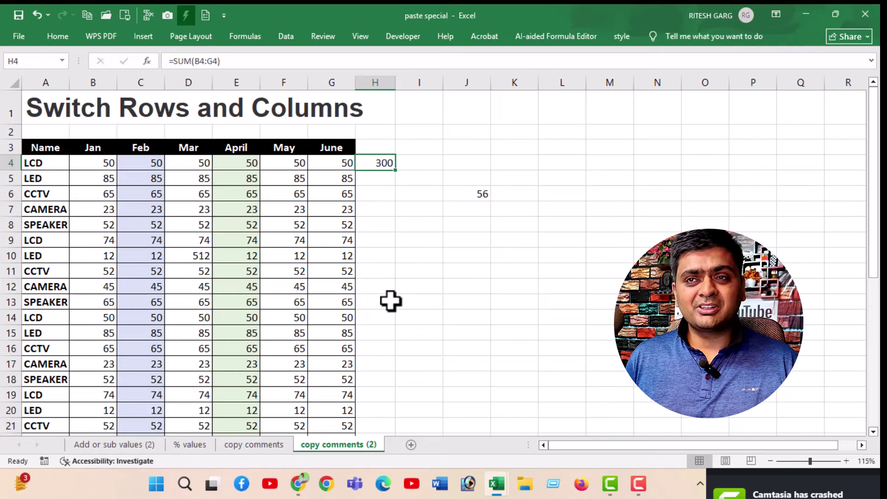
{"action": "double_click", "coordinate": [397, 173]}
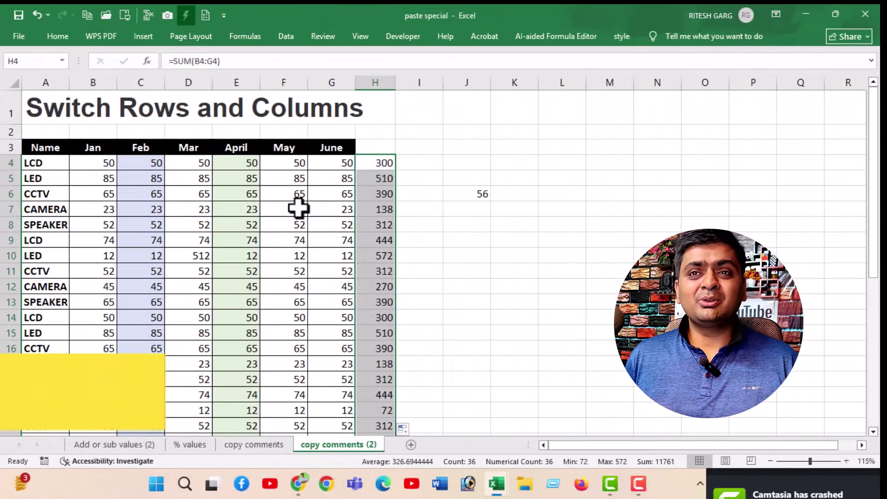
Step: Change the May value for CAMERA in F7 to 823
{"action": "left_click", "coordinate": [296, 210]}
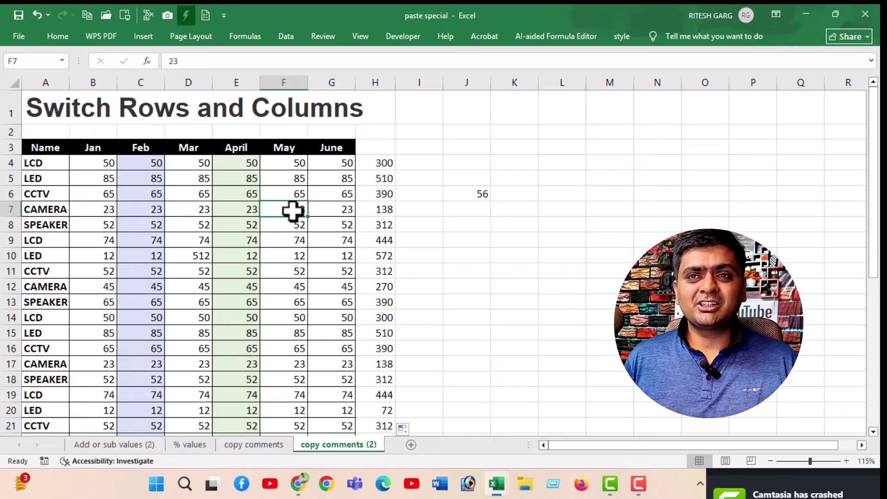
{"action": "scroll", "coordinate": [290, 210], "scroll_direction": "up", "scroll_amount": 1}
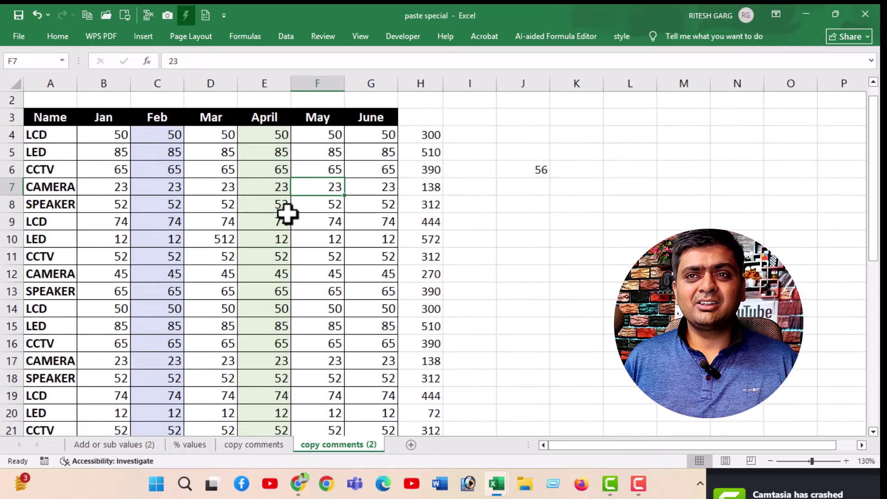
{"action": "double_click", "coordinate": [329, 186]}
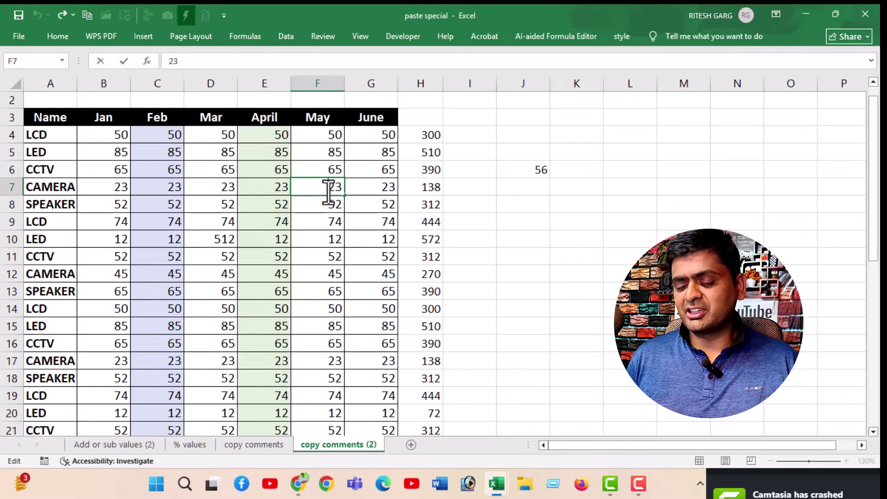
{"action": "key", "text": "Tab"}
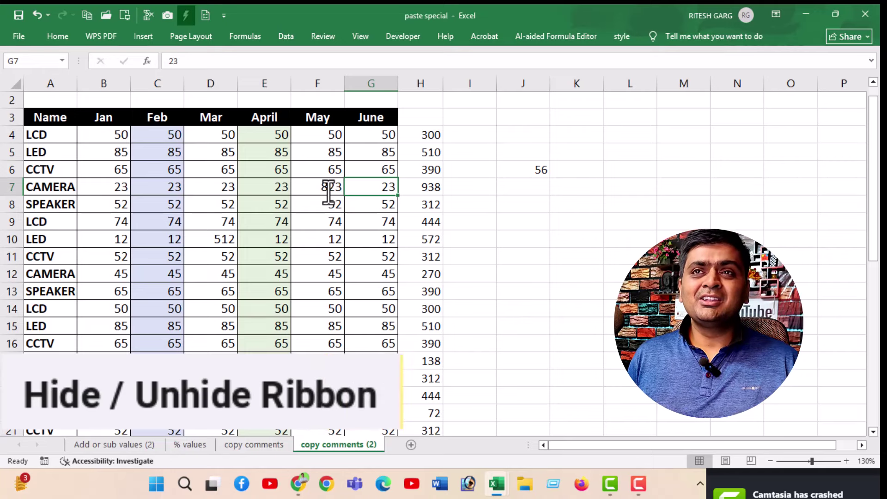
Step: Toggle the ribbon between hidden and shown, leaving the Home commands permanently expanded
{"action": "left_click", "coordinate": [59, 39]}
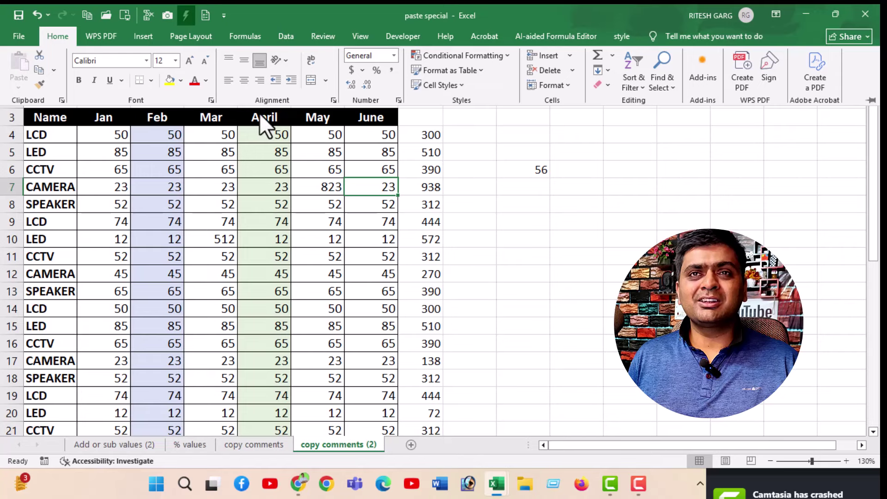
{"action": "double_click", "coordinate": [53, 35]}
{"action": "double_click", "coordinate": [53, 34]}
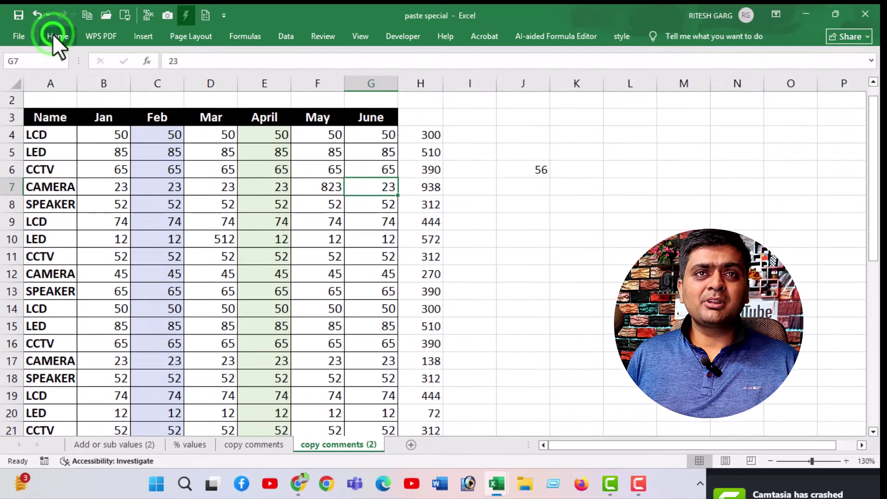
{"action": "left_click", "coordinate": [52, 34]}
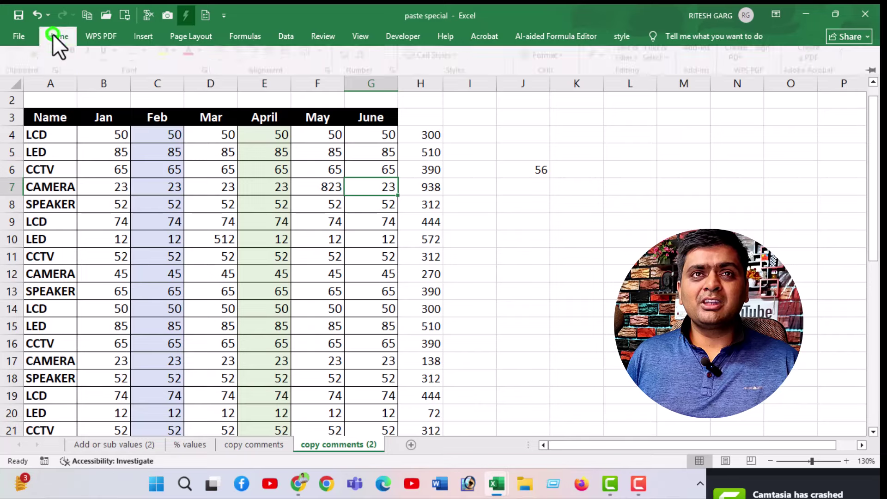
{"action": "double_click", "coordinate": [53, 34]}
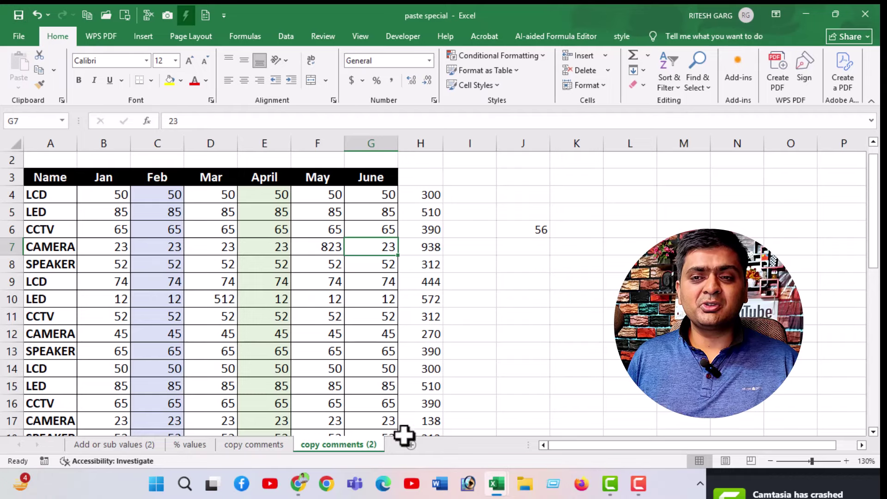
Step: Open the name of the copy comments (2) sheet for editing and leave it without renaming
{"action": "scroll", "coordinate": [354, 423], "scroll_direction": "down", "scroll_amount": 1}
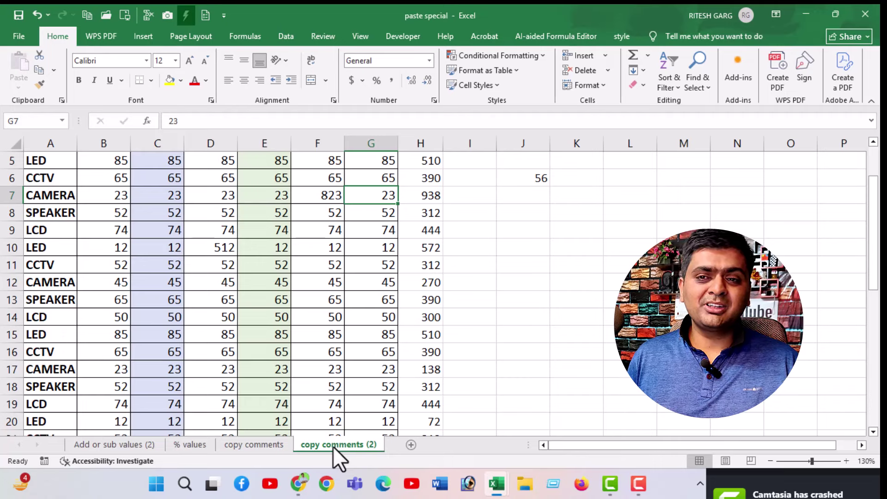
{"action": "double_click", "coordinate": [333, 445]}
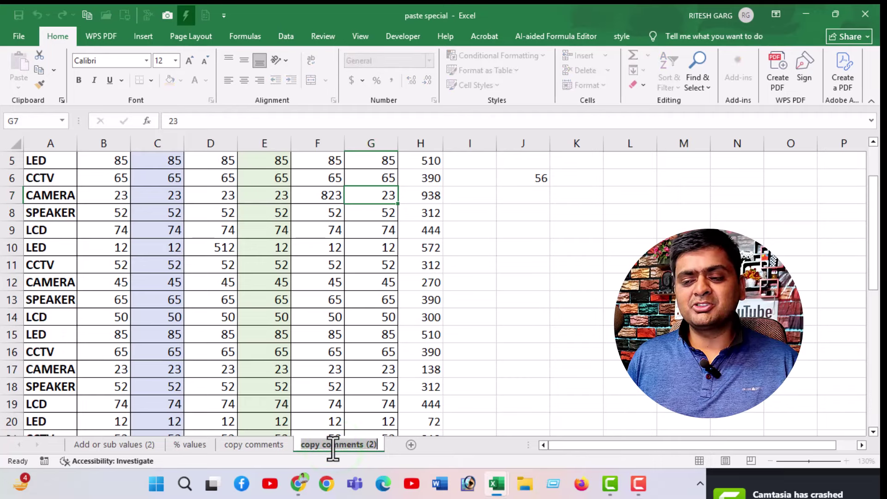
{"action": "left_click", "coordinate": [303, 301]}
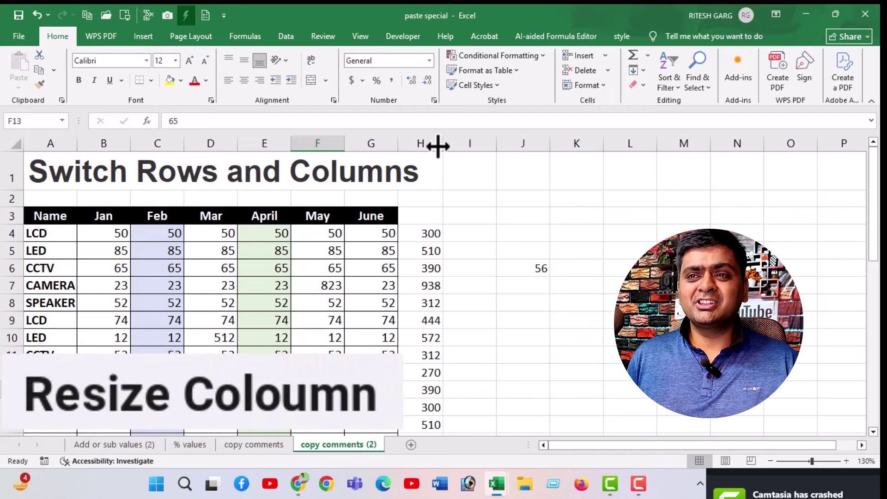
Step: Narrow column H and then AutoFit its width to its contents
{"action": "mouse_move", "coordinate": [436, 147]}
{"action": "left_mouse_down"}
{"action": "mouse_move", "coordinate": [420, 153]}
{"action": "mouse_move", "coordinate": [422, 166]}
{"action": "mouse_move", "coordinate": [434, 139]}
{"action": "mouse_move", "coordinate": [422, 143]}
{"action": "left_mouse_up"}
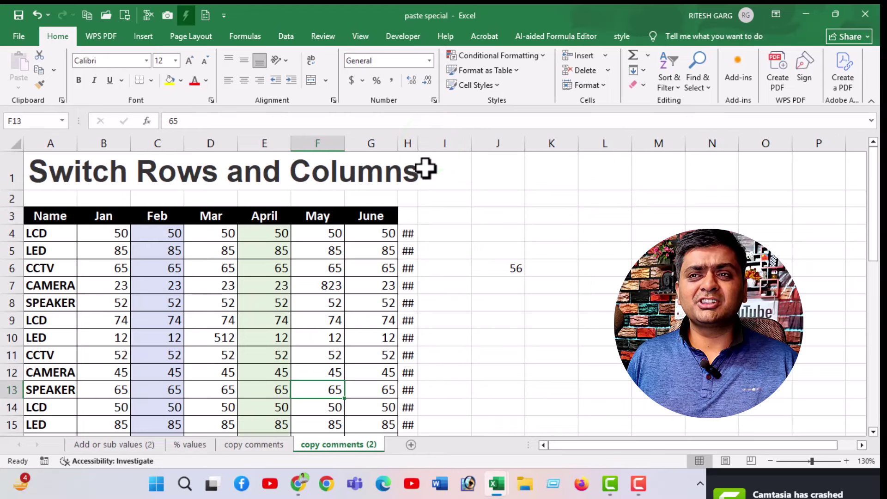
{"action": "double_click", "coordinate": [419, 144]}
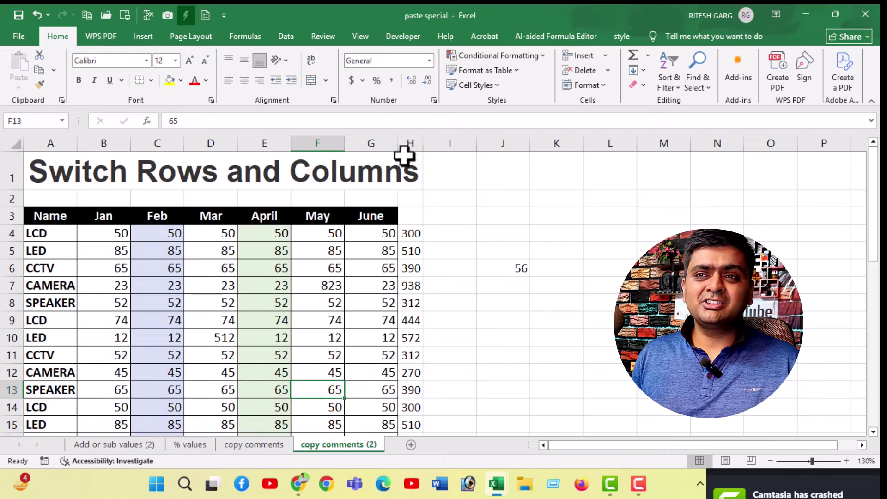
Step: Fill cell H4 with yellow
{"action": "left_click", "coordinate": [418, 234]}
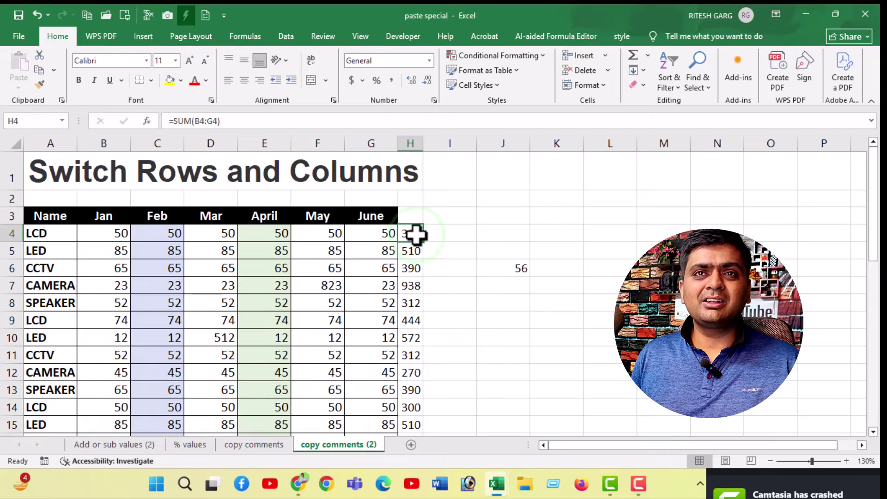
{"action": "left_click", "coordinate": [169, 81]}
{"action": "left_click", "coordinate": [414, 269]}
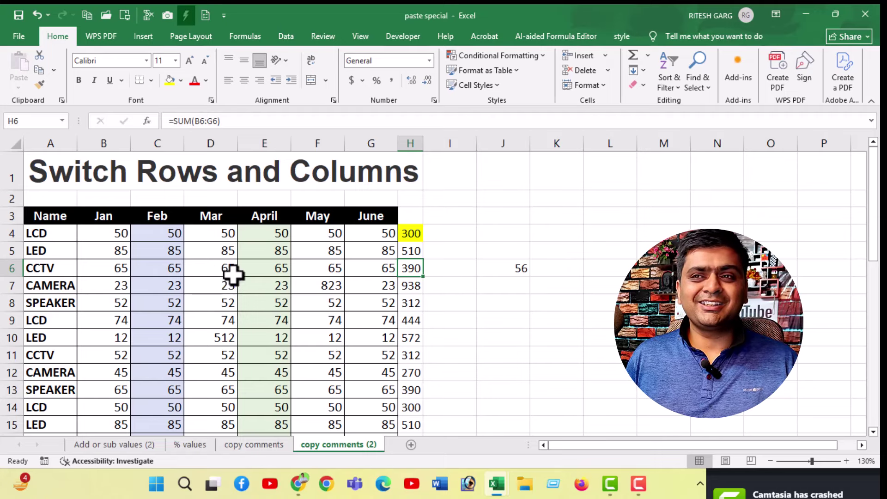
Step: Copy the yellow format of H4 with Format Painter onto cells E6, D6, D8, E9, F8 and F10
{"action": "left_click", "coordinate": [407, 236]}
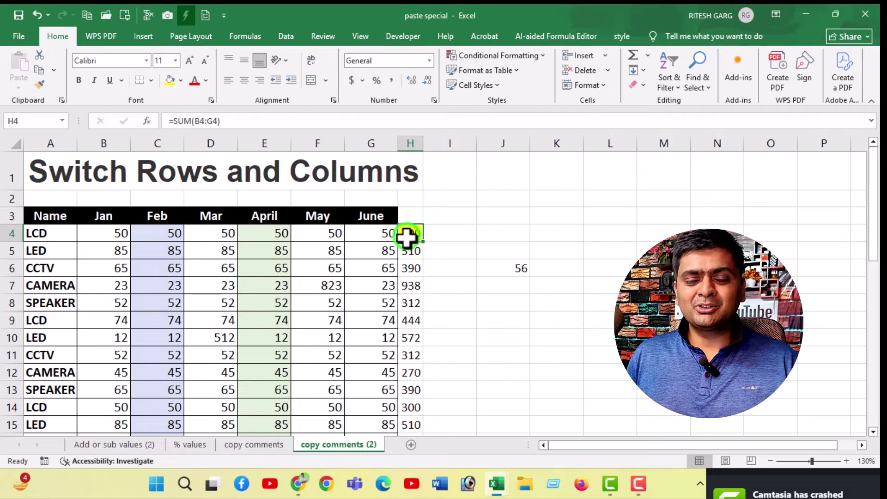
{"action": "key", "text": "ctrl+c"}
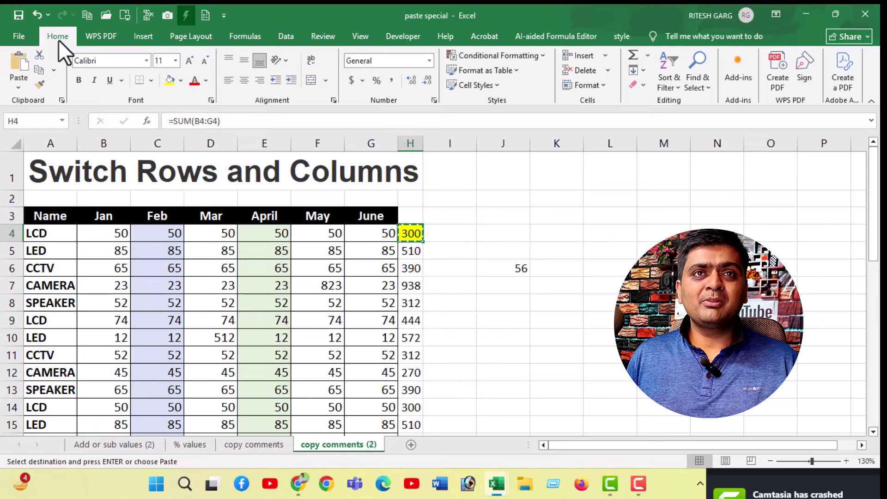
{"action": "left_click", "coordinate": [42, 86]}
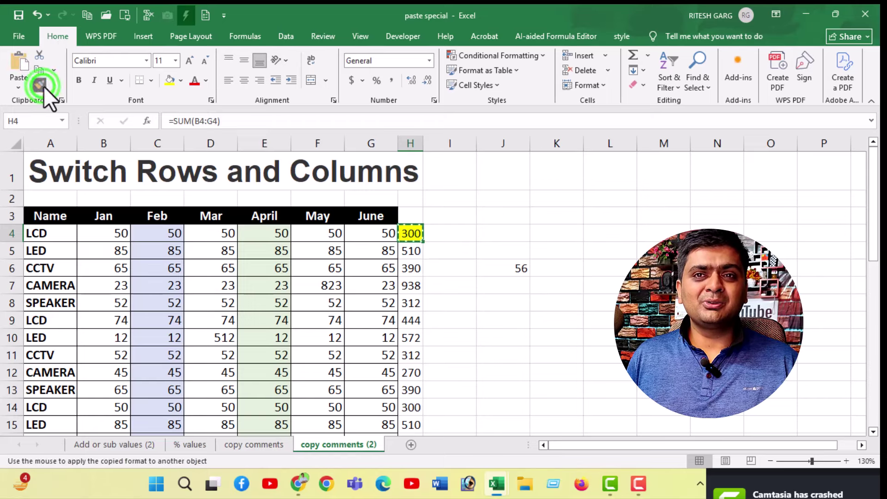
{"action": "left_click", "coordinate": [266, 271]}
{"action": "left_click", "coordinate": [215, 270]}
{"action": "left_click", "coordinate": [215, 301]}
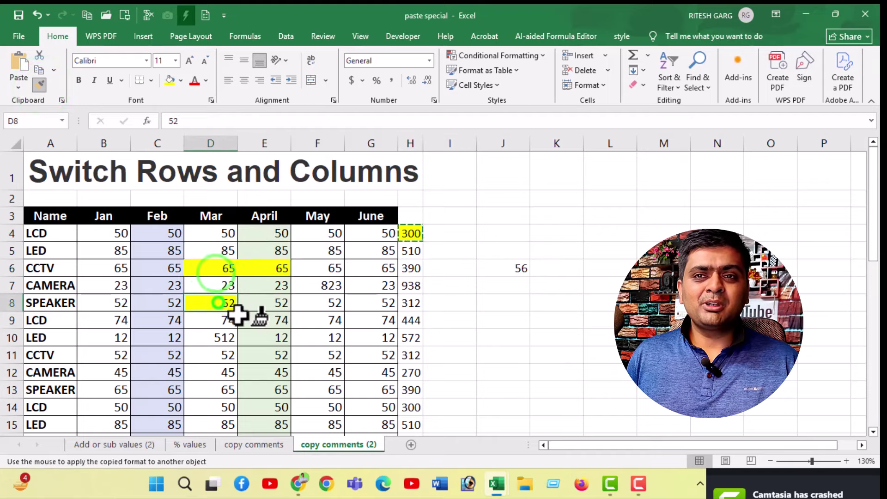
{"action": "left_click", "coordinate": [277, 321]}
{"action": "left_click", "coordinate": [325, 298]}
{"action": "left_click", "coordinate": [338, 337]}
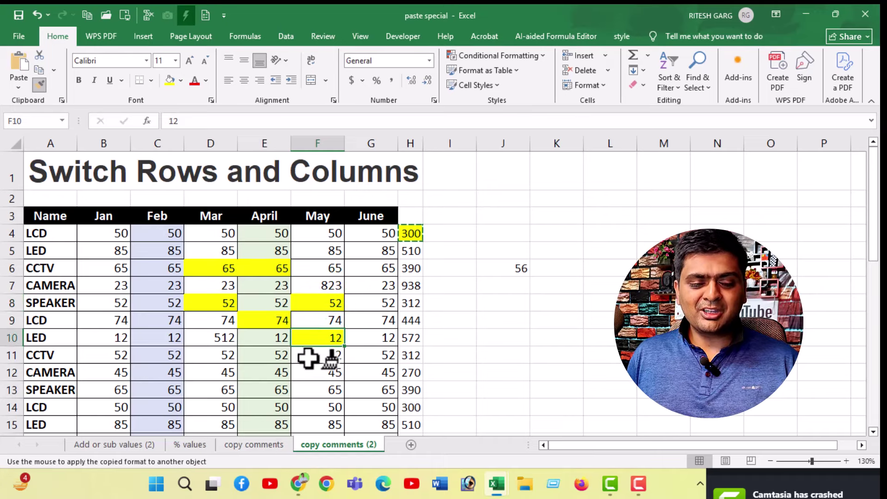
{"action": "key", "text": "Escape"}
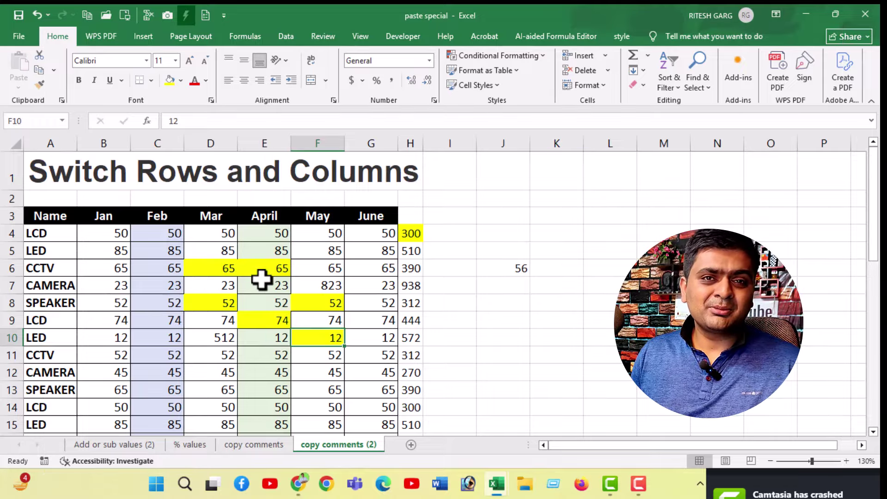
Step: Starting from D13, jump to the last filled cell of row 13 and back to its first cell
{"action": "scroll", "coordinate": [262, 279], "scroll_direction": "down", "scroll_amount": 2}
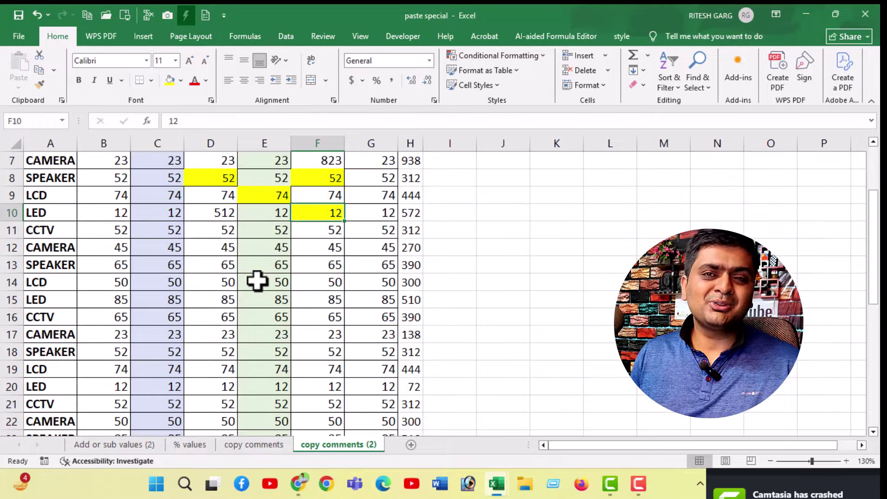
{"action": "left_click", "coordinate": [220, 265]}
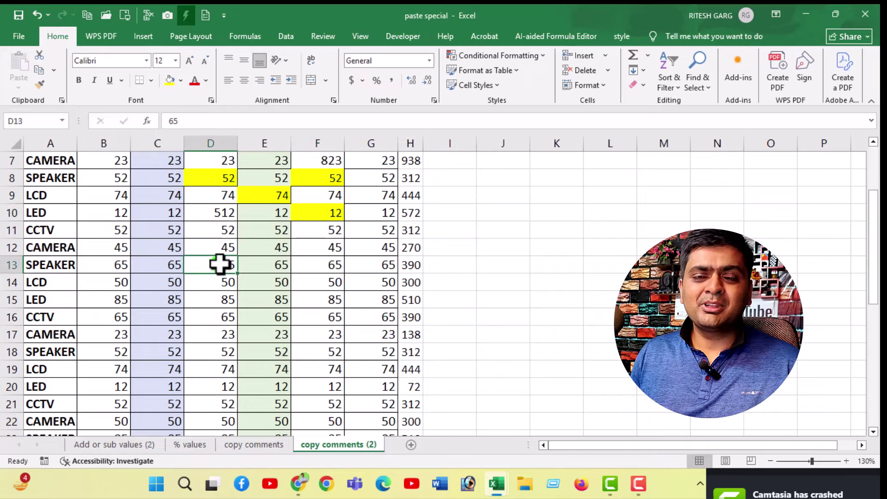
{"action": "scroll", "coordinate": [254, 268], "scroll_direction": "up", "scroll_amount": 1}
{"action": "scroll", "coordinate": [253, 267], "scroll_direction": "up", "scroll_amount": 2}
{"action": "scroll", "coordinate": [237, 326], "scroll_direction": "down", "scroll_amount": 1}
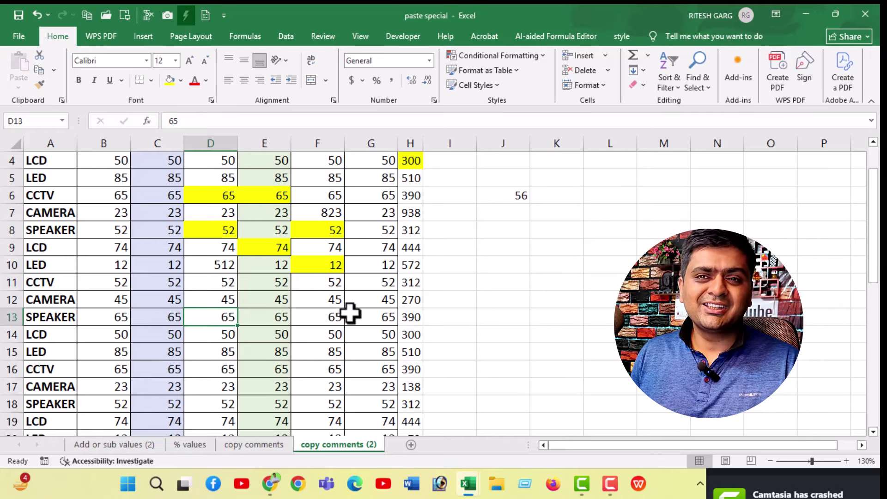
{"action": "double_click", "coordinate": [239, 316]}
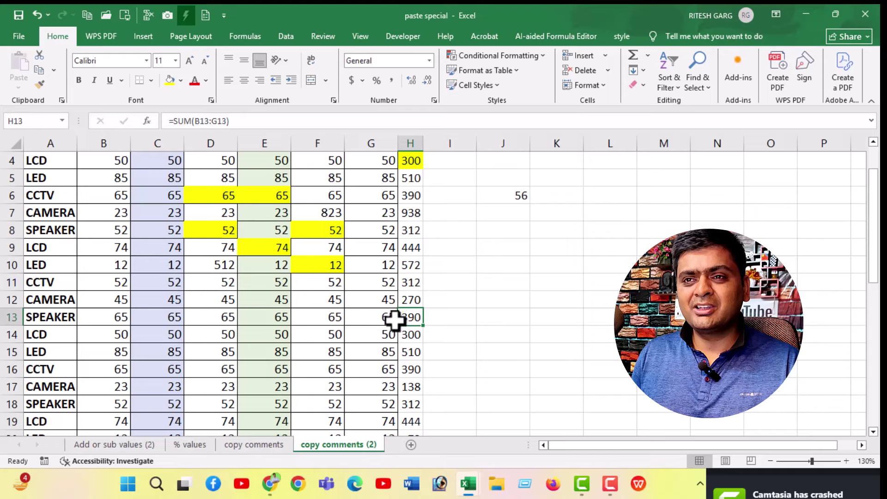
{"action": "key", "text": "ctrl+Left"}
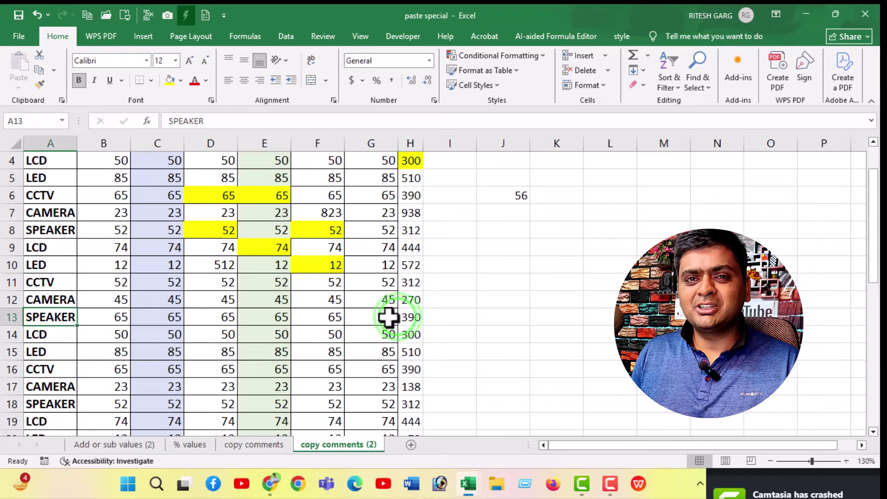
Step: Starting from E13, jump to the April header at the head of the column and down to its last filled cell
{"action": "left_click", "coordinate": [266, 318]}
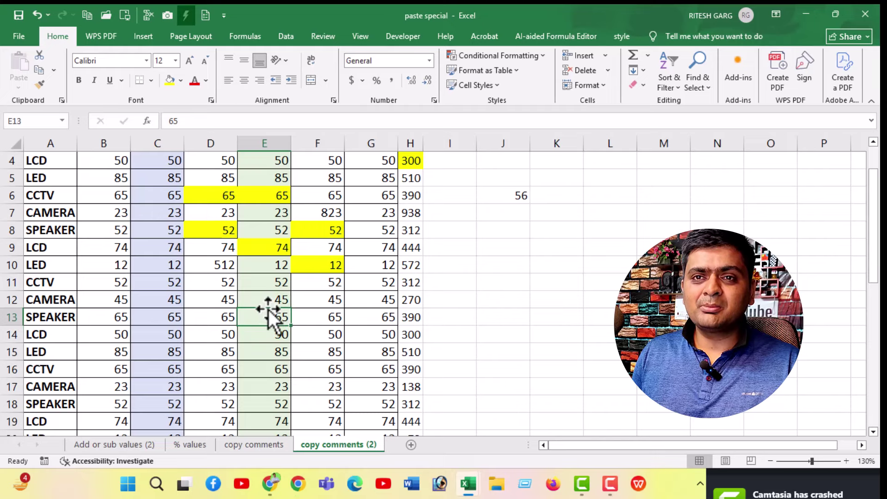
{"action": "double_click", "coordinate": [268, 310]}
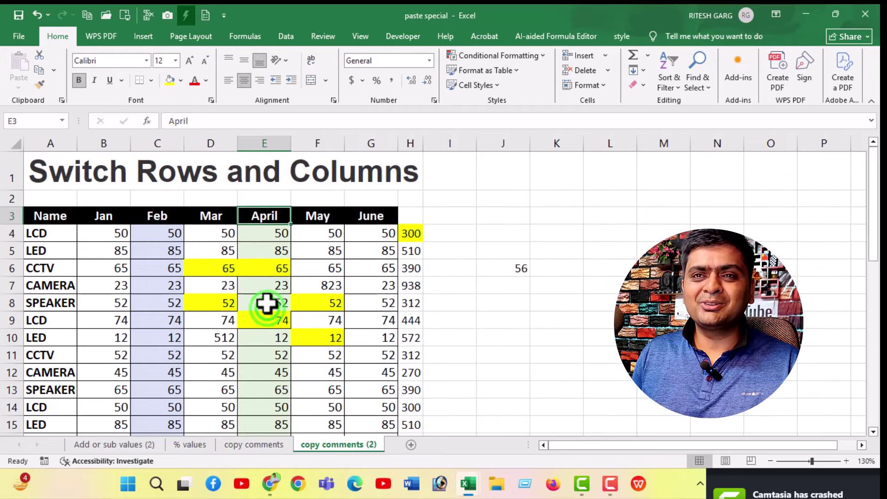
{"action": "double_click", "coordinate": [265, 224]}
{"action": "scroll", "coordinate": [281, 305], "scroll_direction": "up", "scroll_amount": 4}
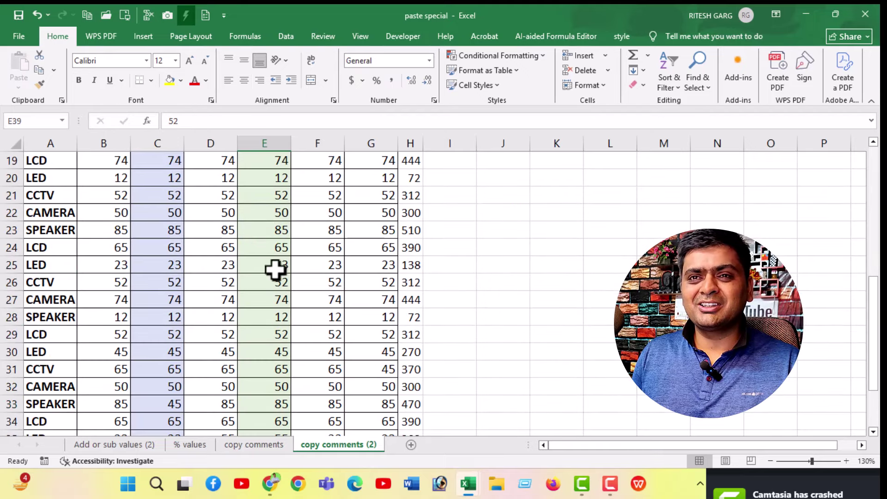
Step: Insert an entire row above the LED record in row 25
{"action": "left_click", "coordinate": [269, 261]}
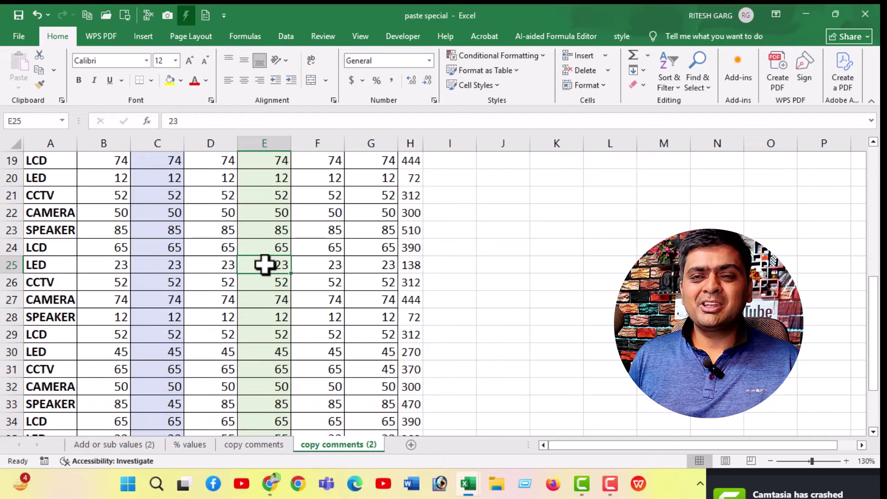
{"action": "right_click", "coordinate": [265, 265]}
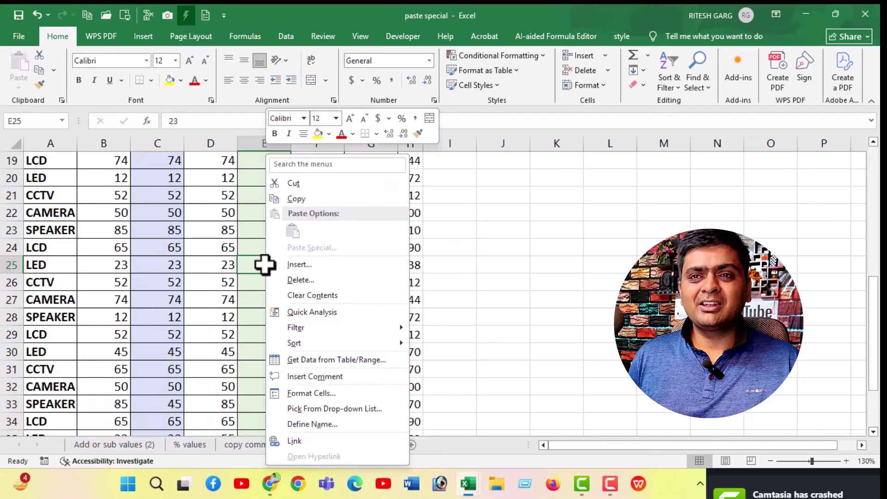
{"action": "left_click", "coordinate": [293, 266]}
{"action": "left_click_drag", "start_coordinate": [281, 234], "coordinate": [336, 206]}
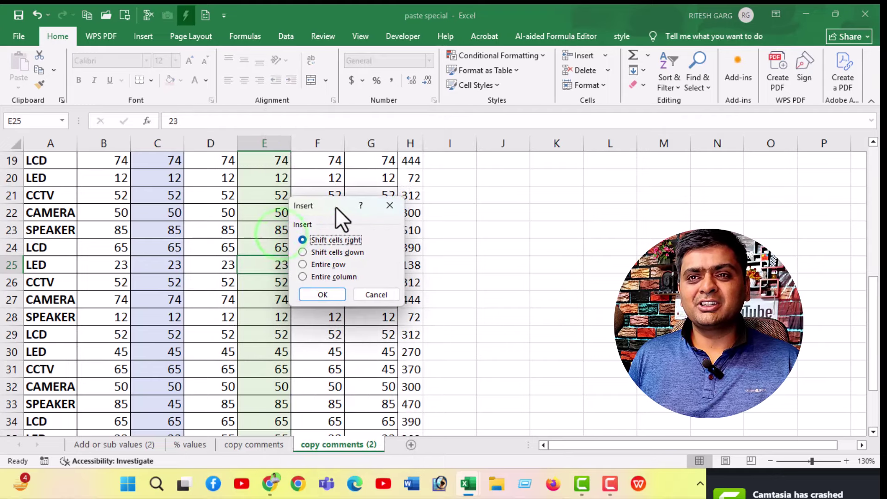
{"action": "left_click", "coordinate": [318, 265]}
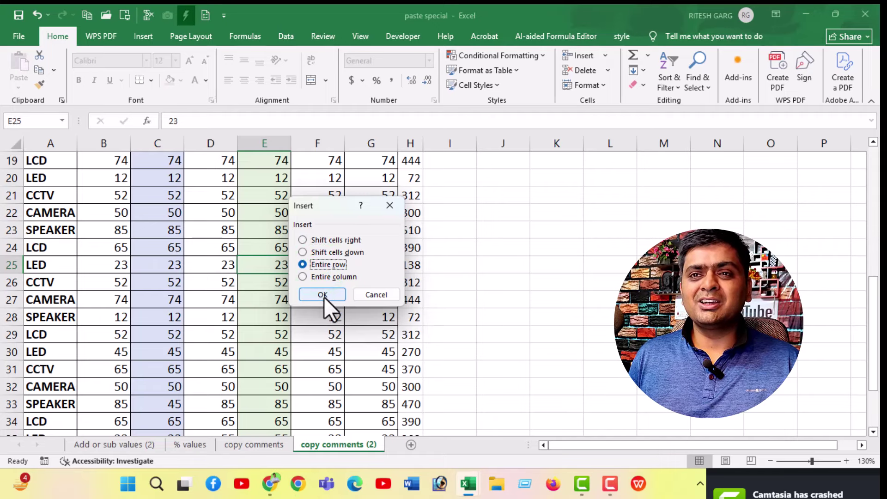
{"action": "double_click", "coordinate": [313, 265]}
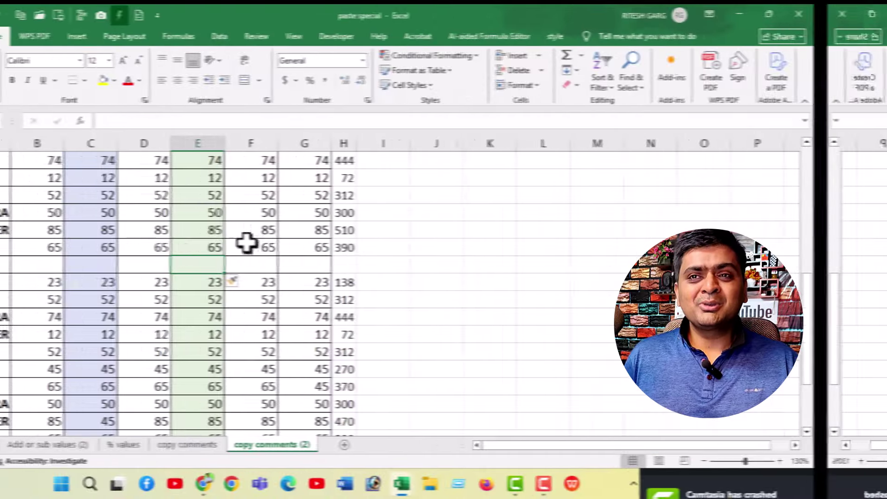
Step: Insert a clustered column chart from the data in A3:G12
{"action": "scroll", "coordinate": [331, 267], "scroll_direction": "up", "scroll_amount": 6}
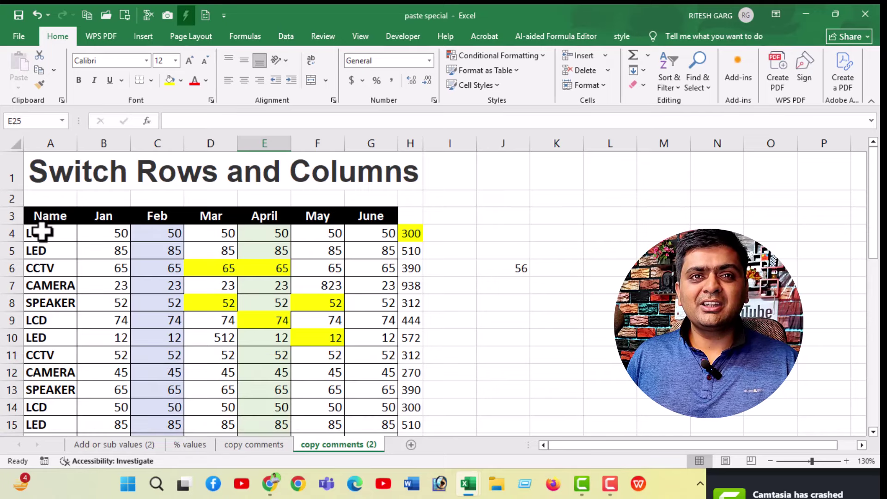
{"action": "left_click_drag", "start_coordinate": [42, 217], "coordinate": [396, 369]}
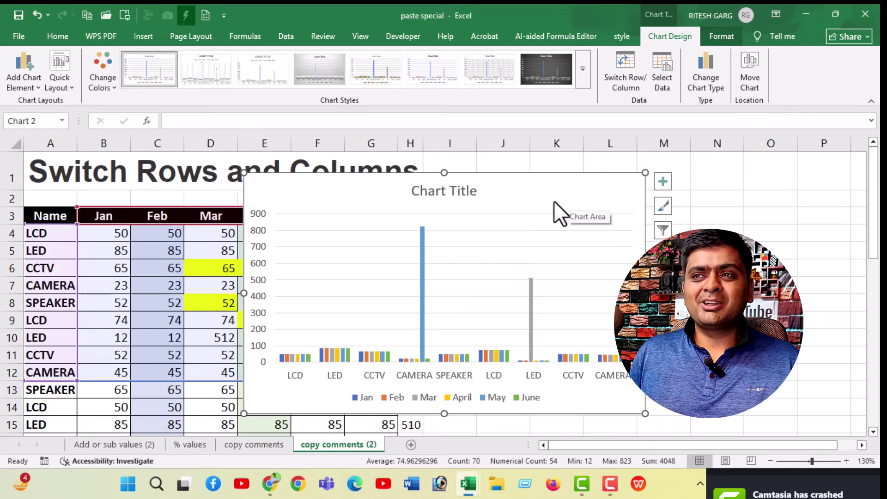
Step: Open the chart area's formatting options and expand the Fill settings
{"action": "left_click", "coordinate": [581, 194]}
{"action": "double_click", "coordinate": [581, 194]}
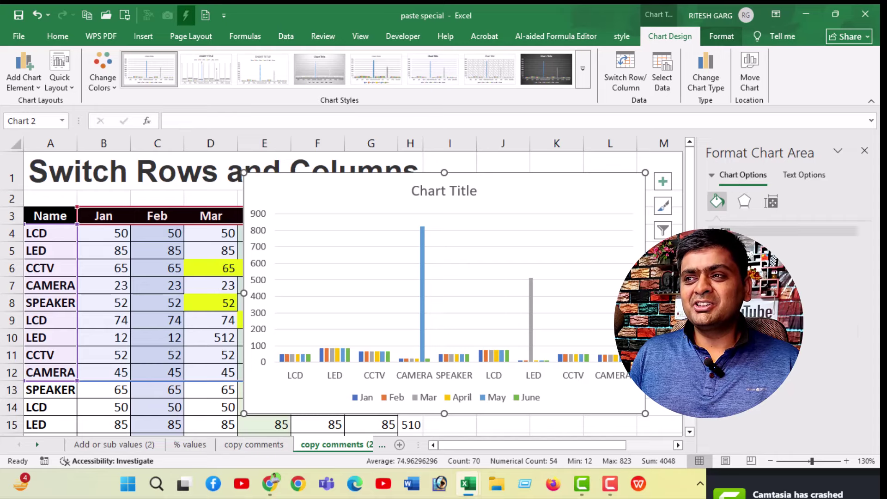
{"action": "left_click", "coordinate": [719, 223]}
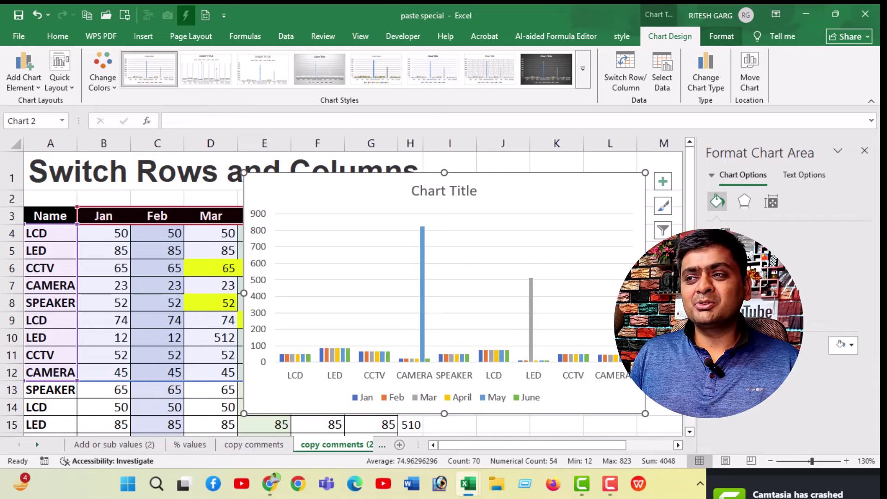